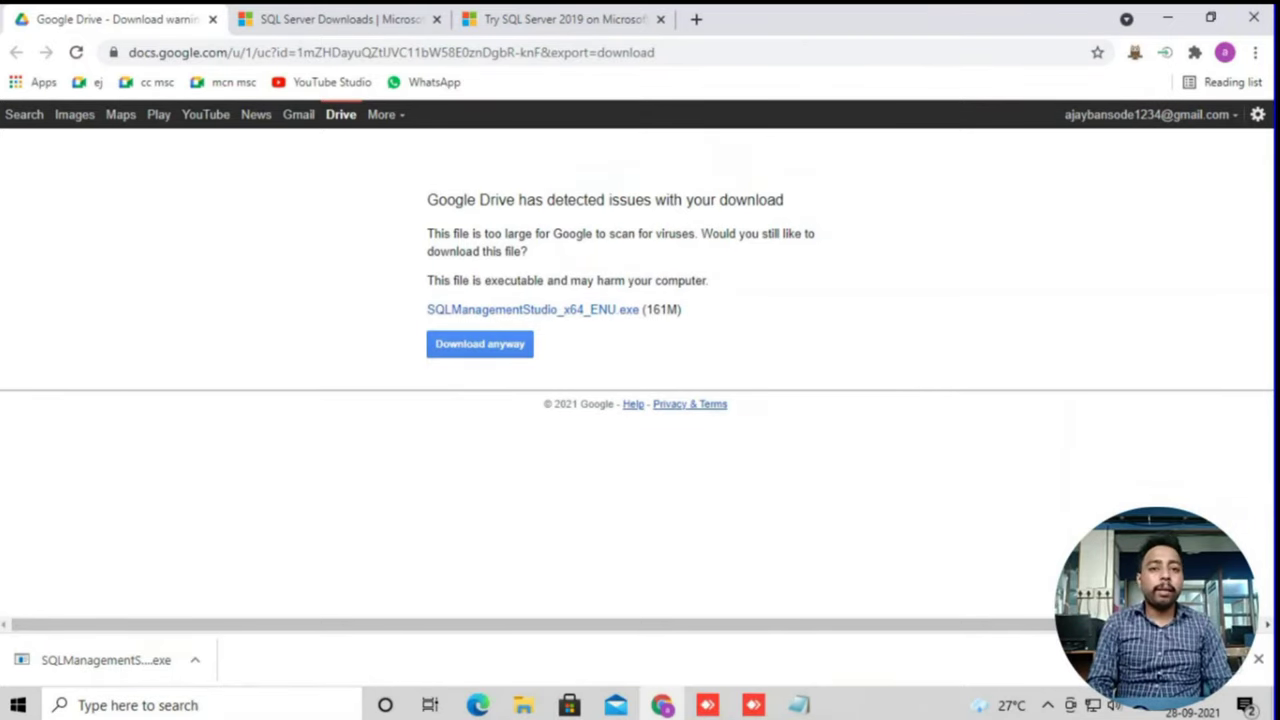
Step: Run the downloaded SQLManagementStudio_x64_ENU.exe with permission to change the device and install the required .NET Framework 3.5 feature
click(195, 660)
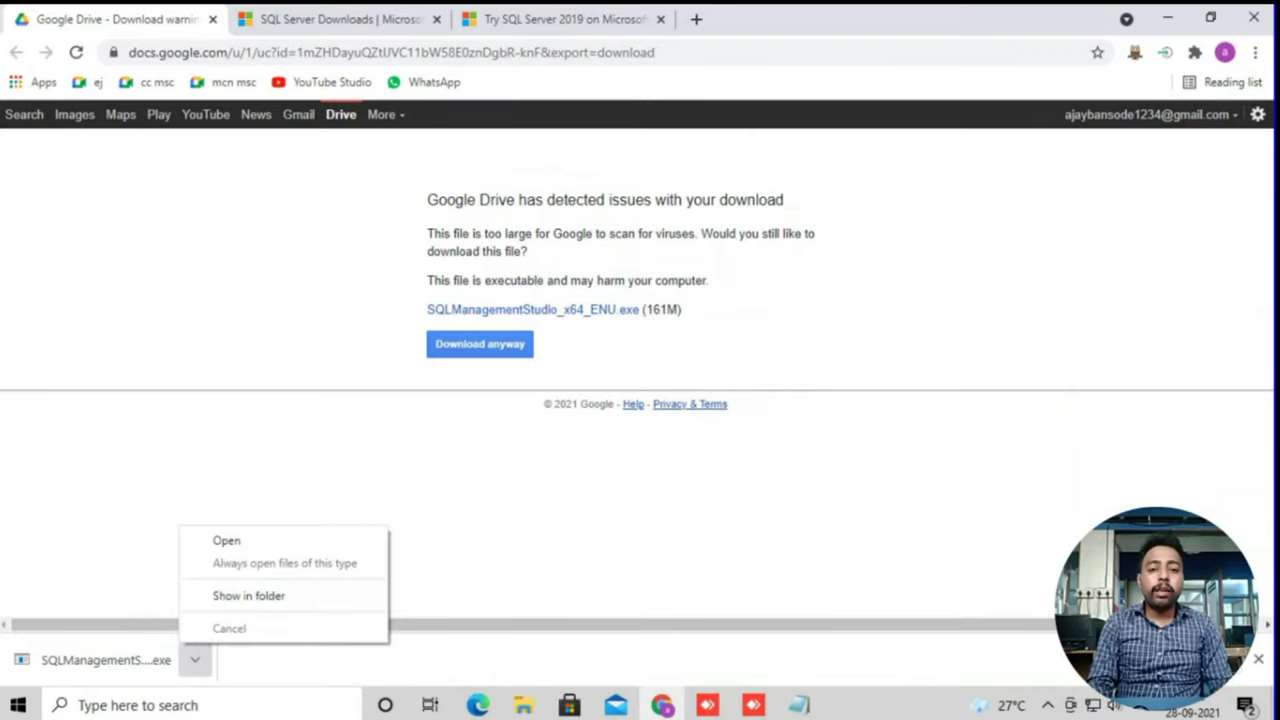
click(226, 540)
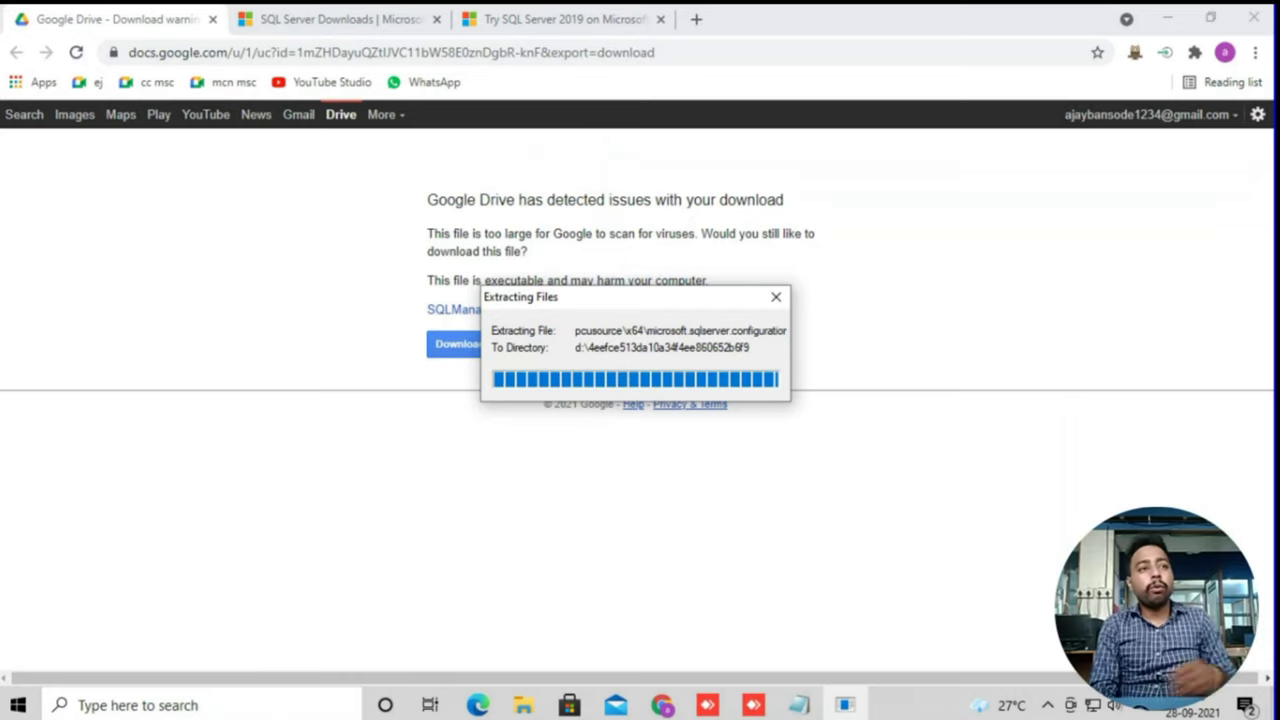
click(1166, 18)
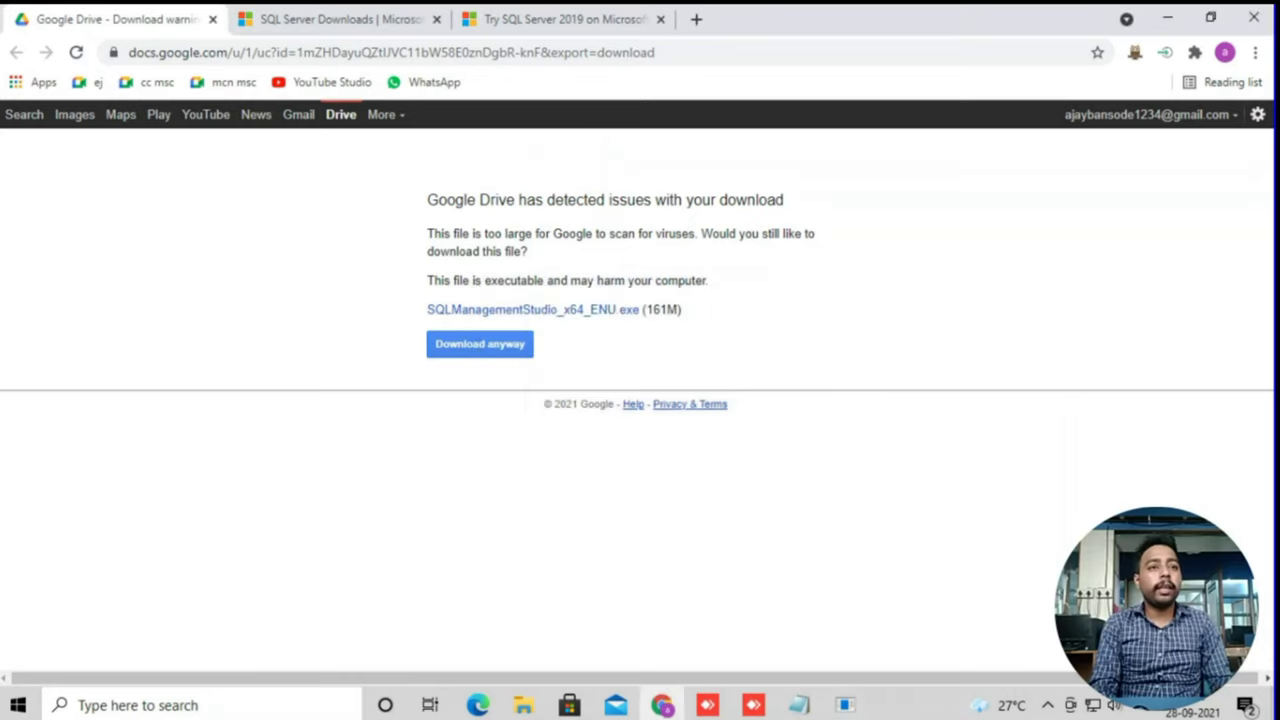
click(1162, 46)
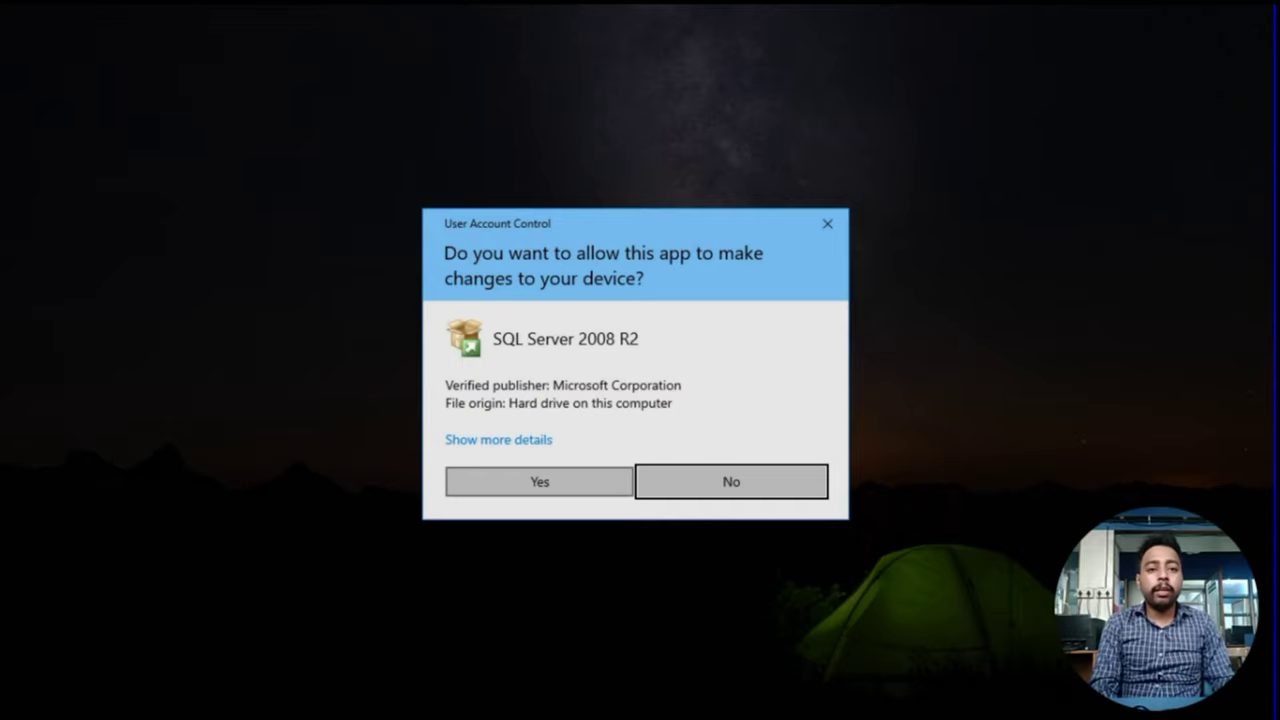
click(539, 481)
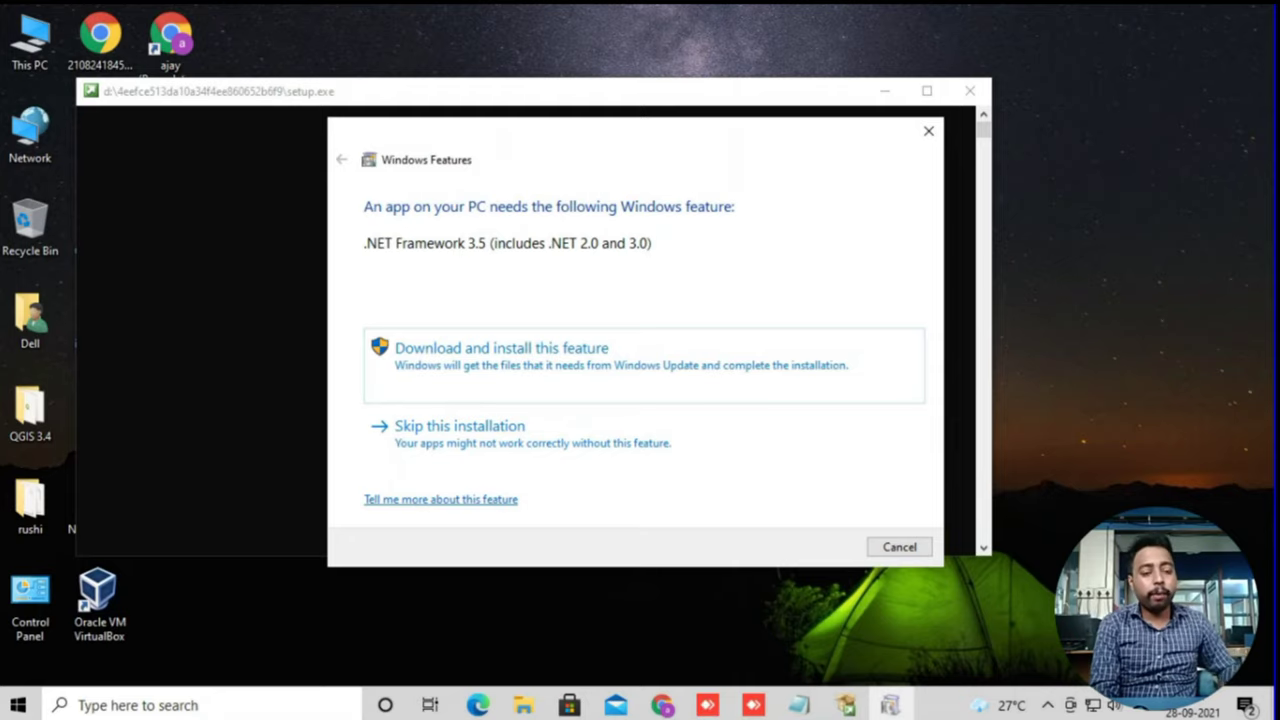
key(Return)
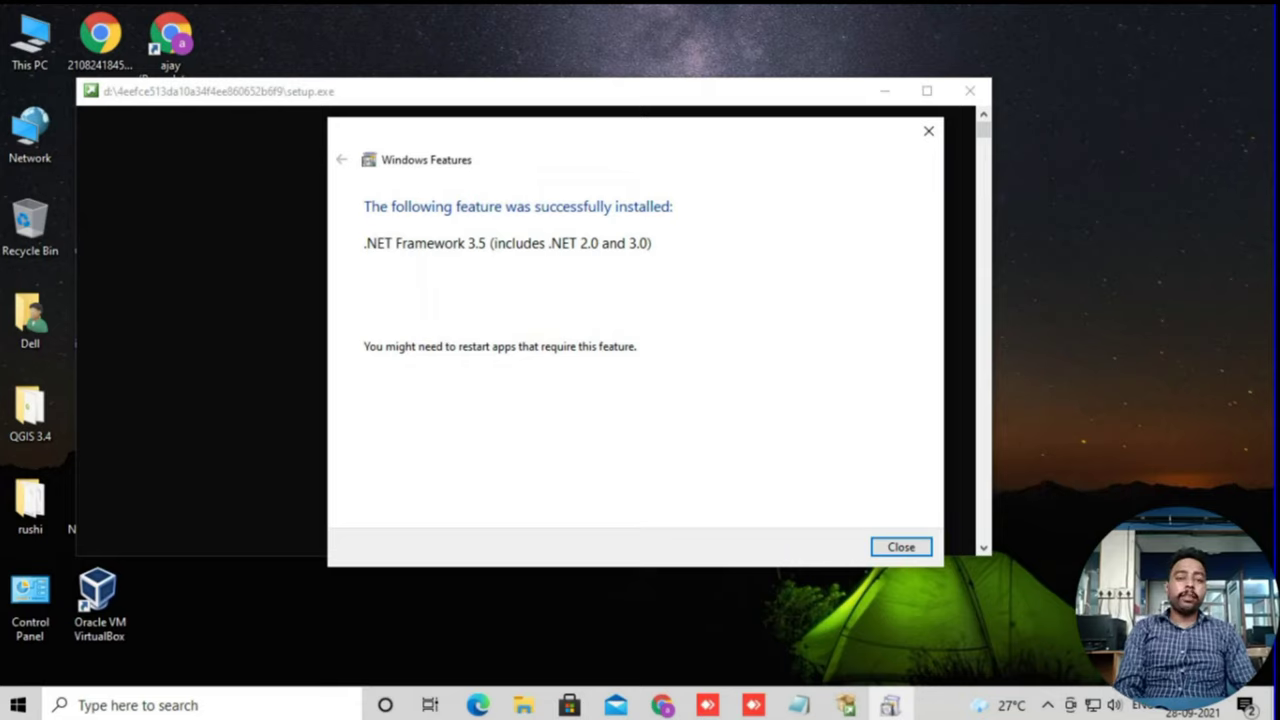
click(901, 546)
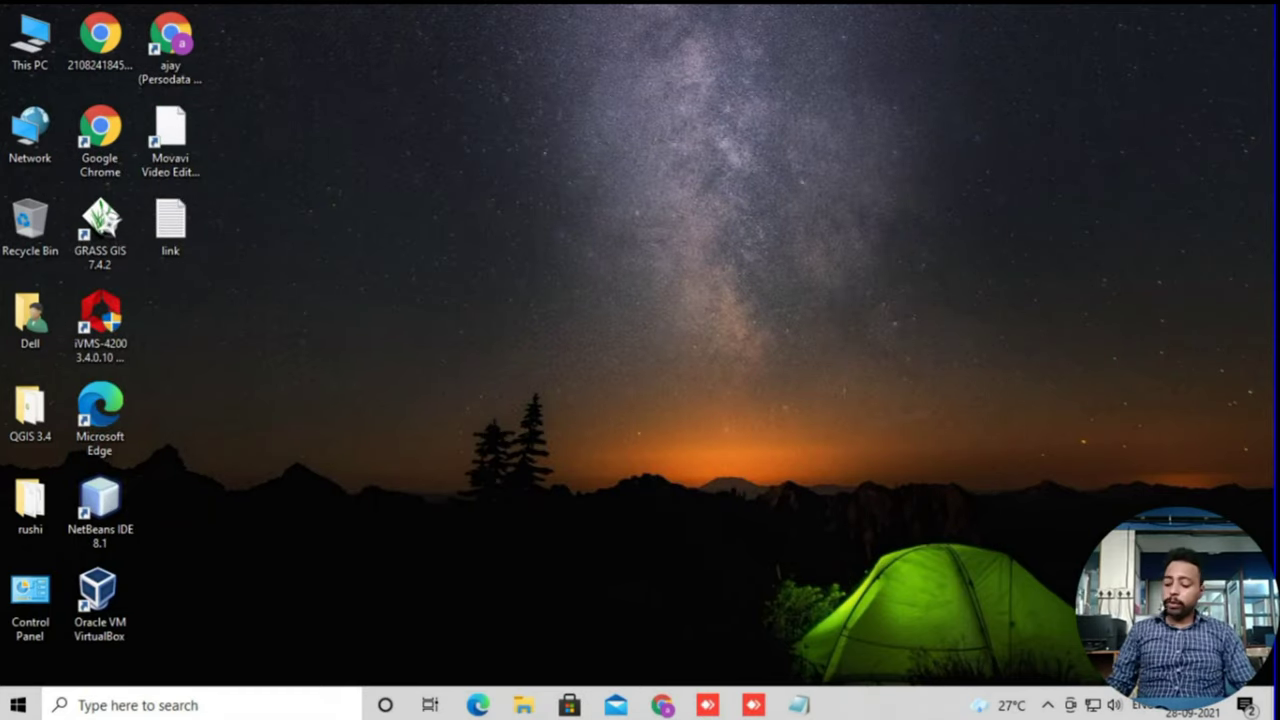
Step: Rerun SQLManagementStudio_x64_ENU from the browser's downloads with permission to change the device and start a new SQL Server installation
key(alt+Tab)
key(alt+Tab)
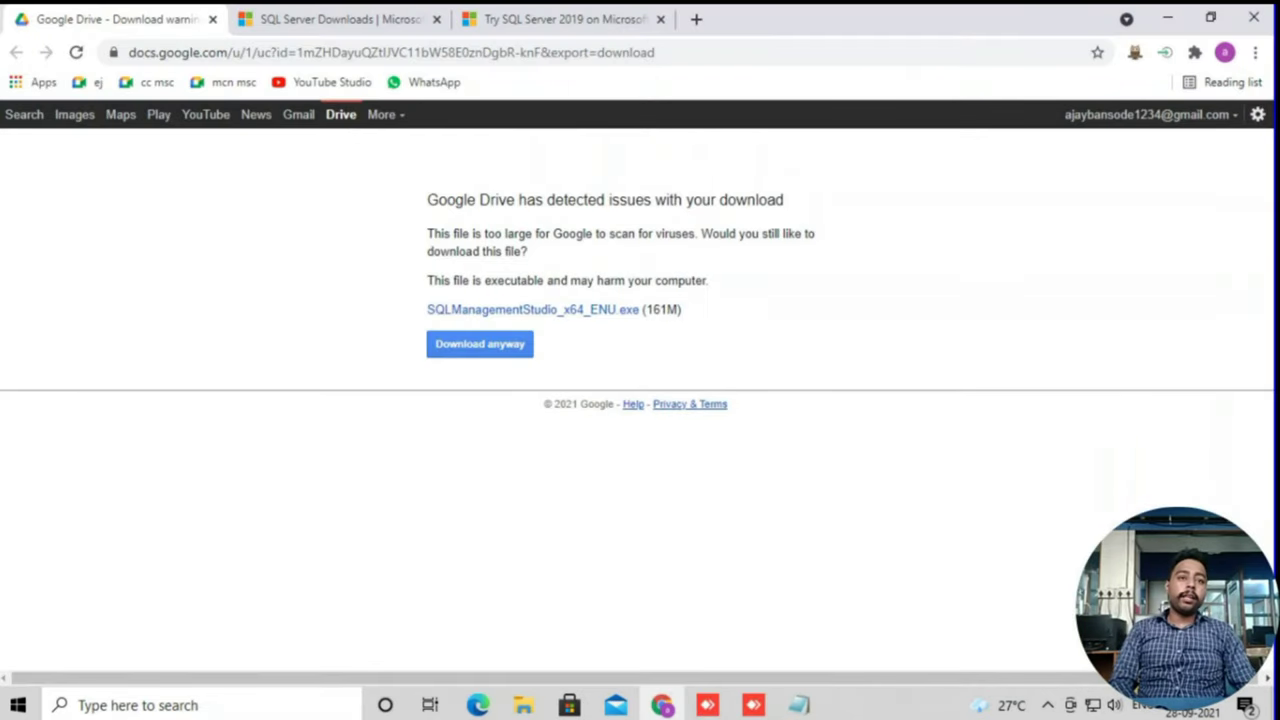
click(1255, 52)
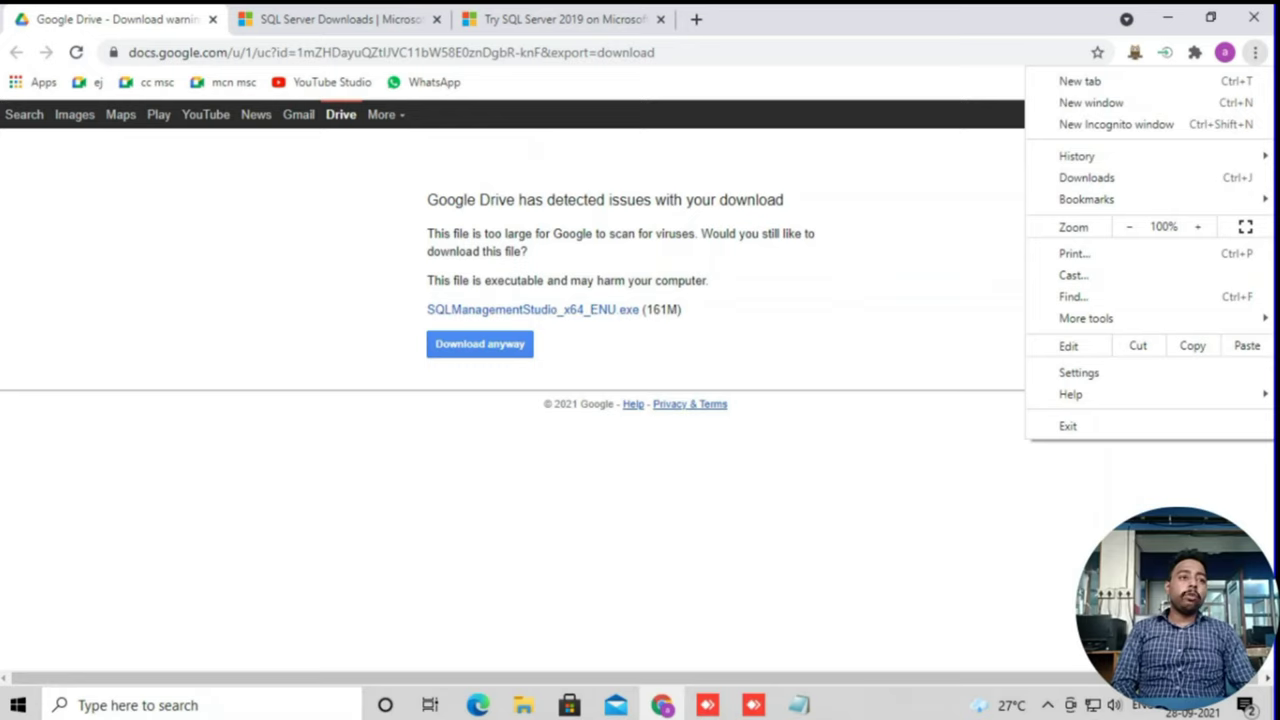
click(1087, 177)
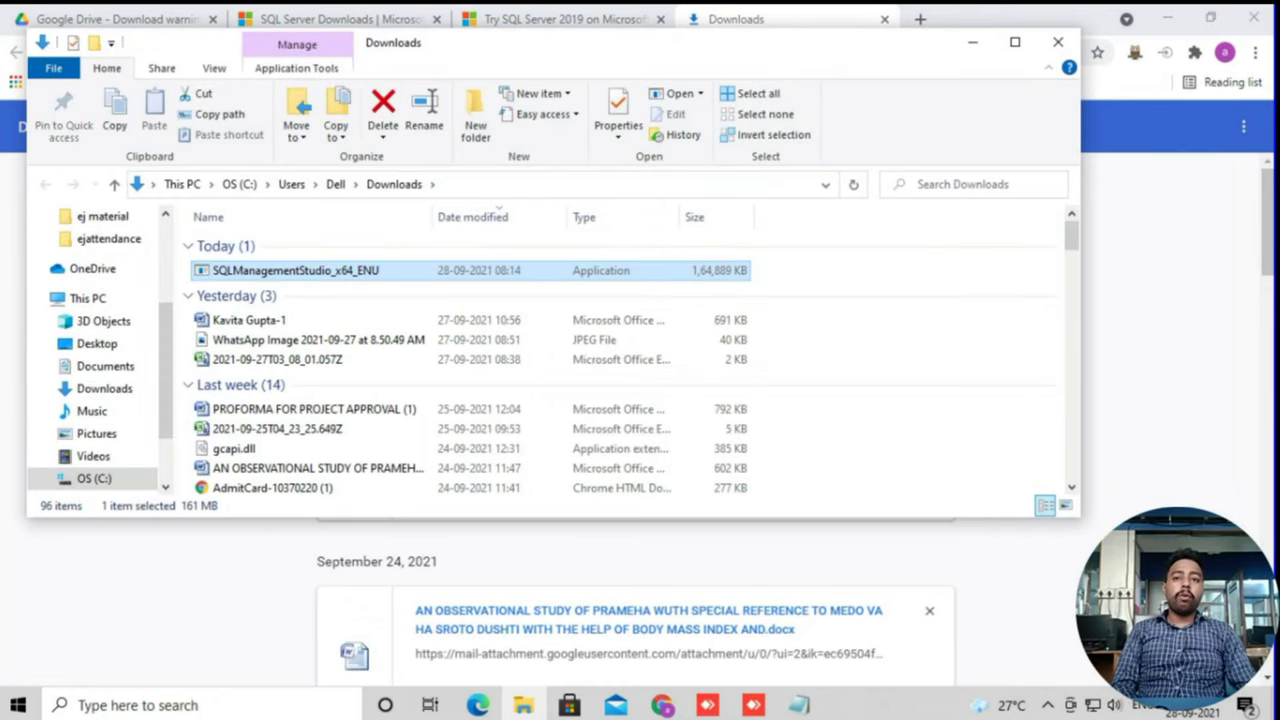
key(Return)
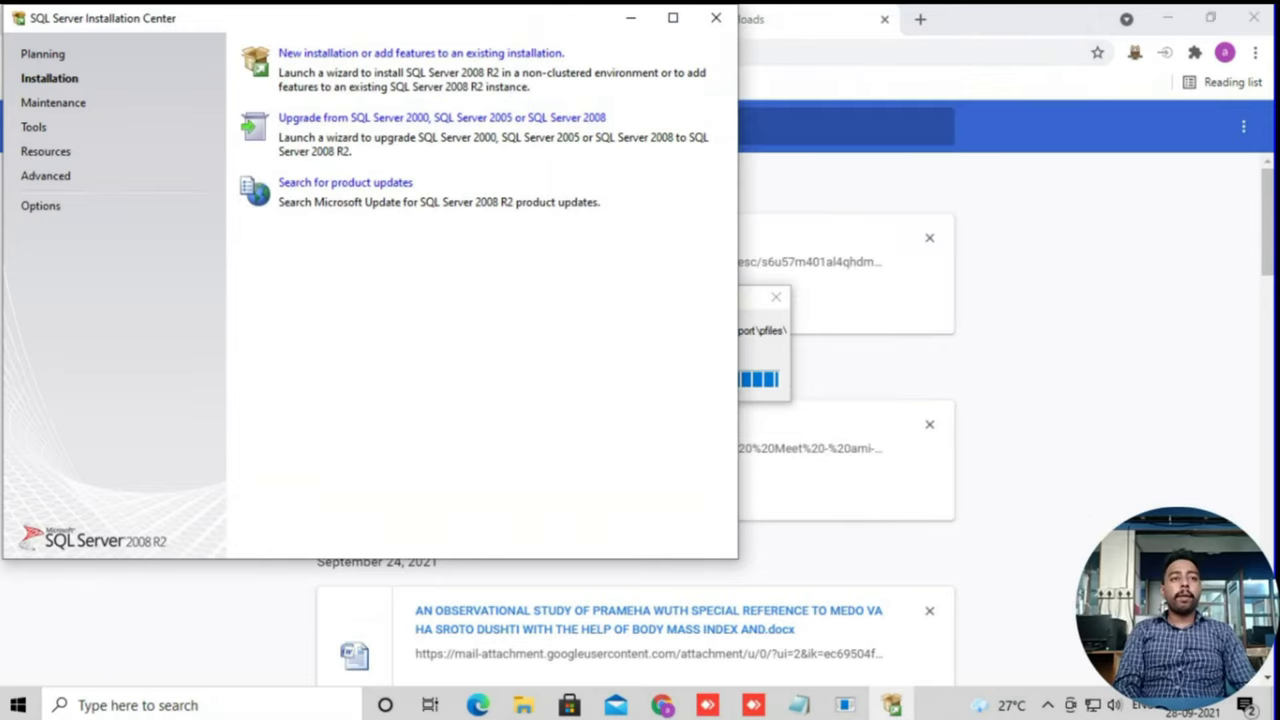
click(1167, 18)
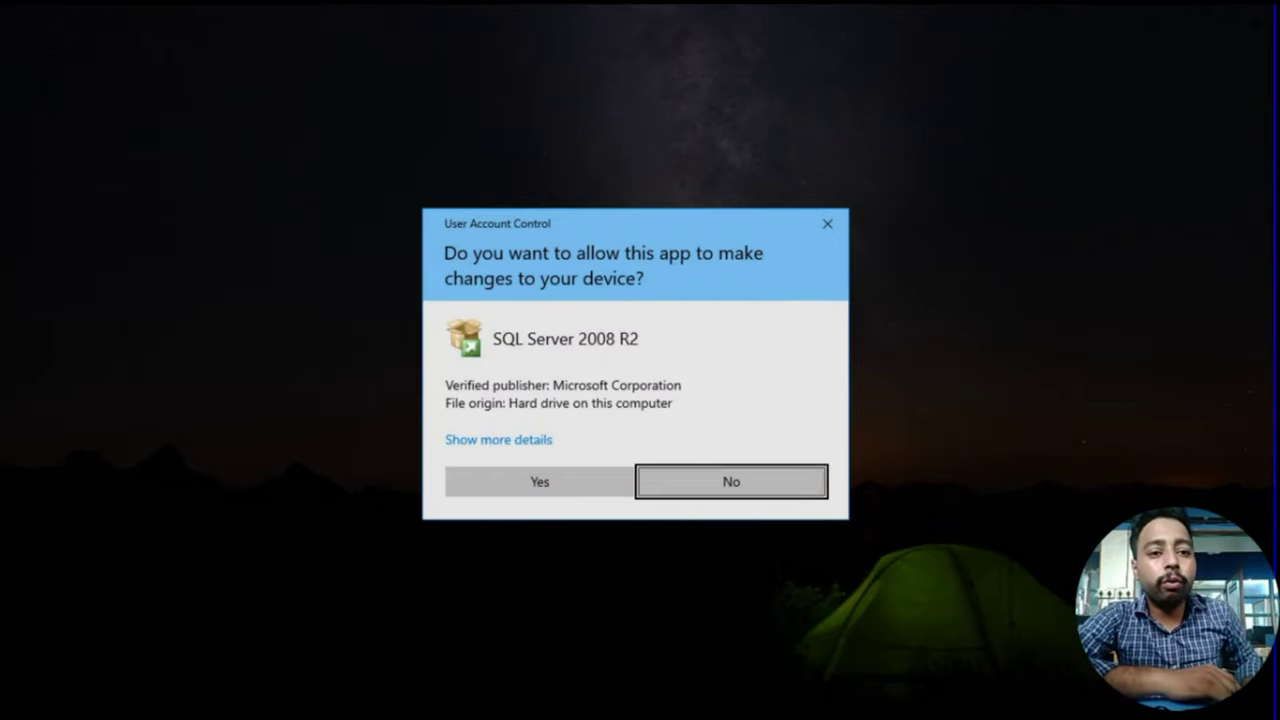
key(Return)
key(Return)
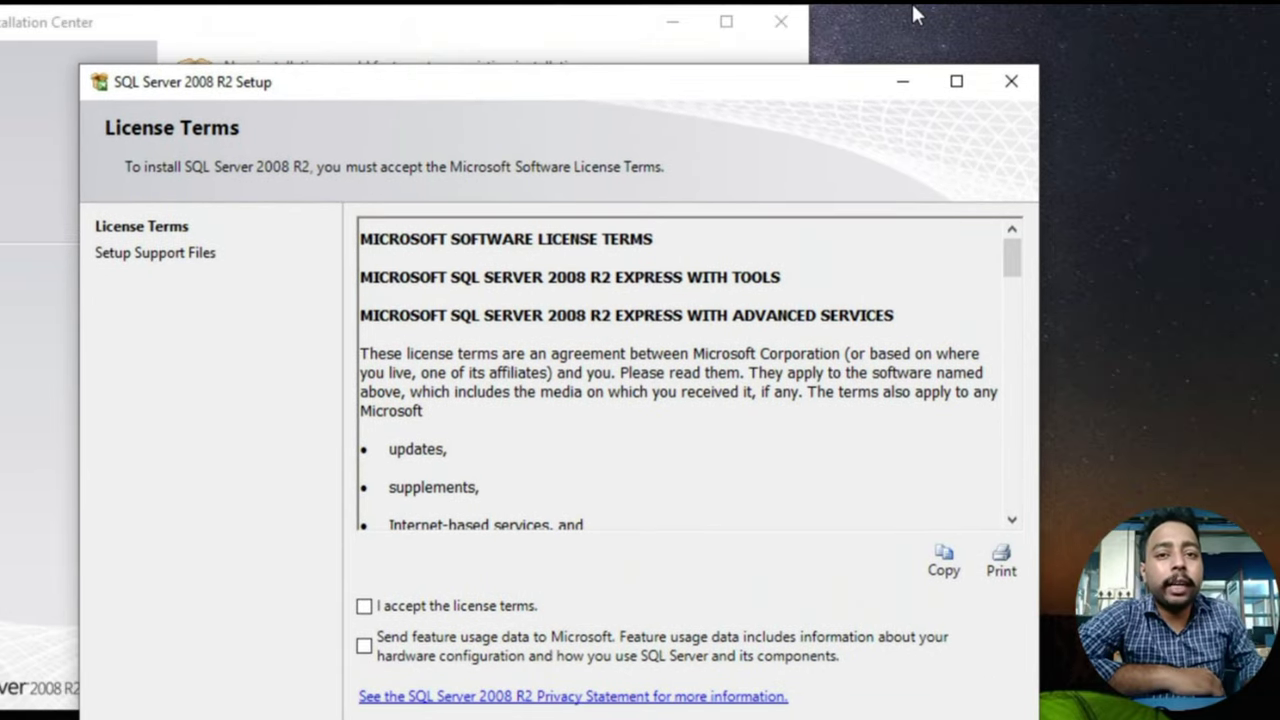
Step: Accept the license terms, agree to send feature usage data to Microsoft, and continue past the setup support files
key(space)
key(Tab)
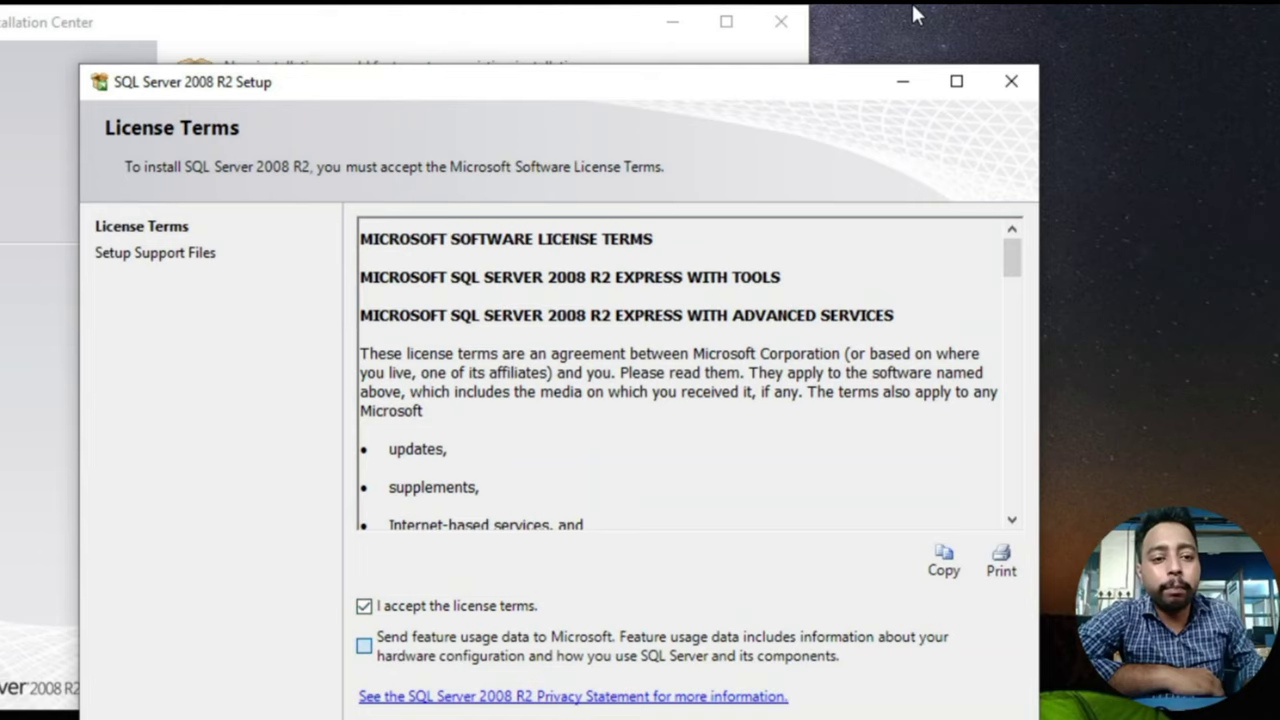
key(space)
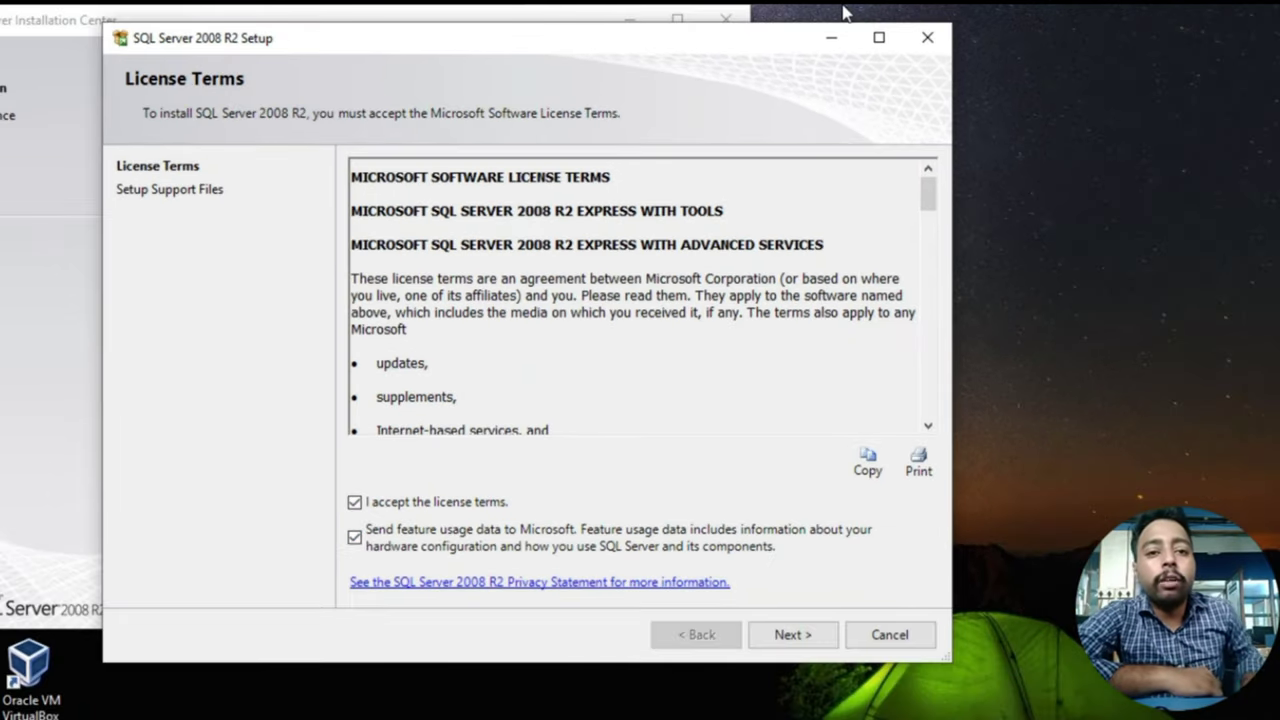
key(Tab)
key(Return)
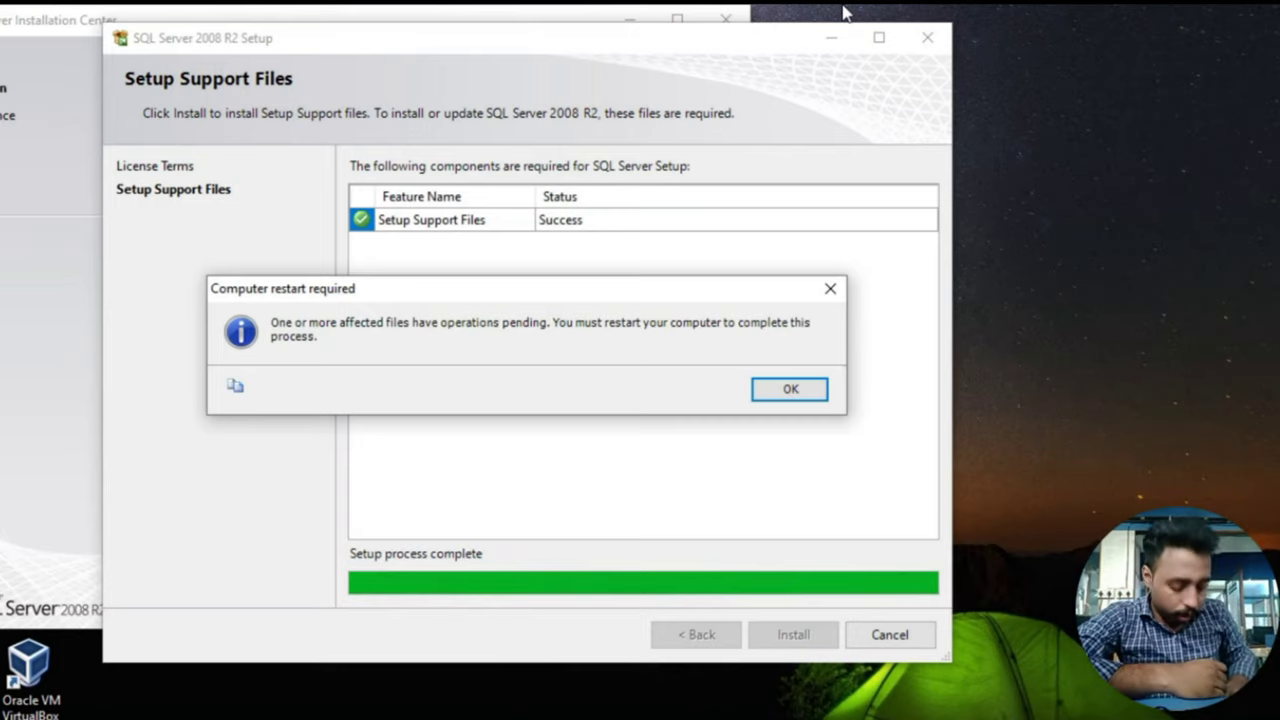
key(Return)
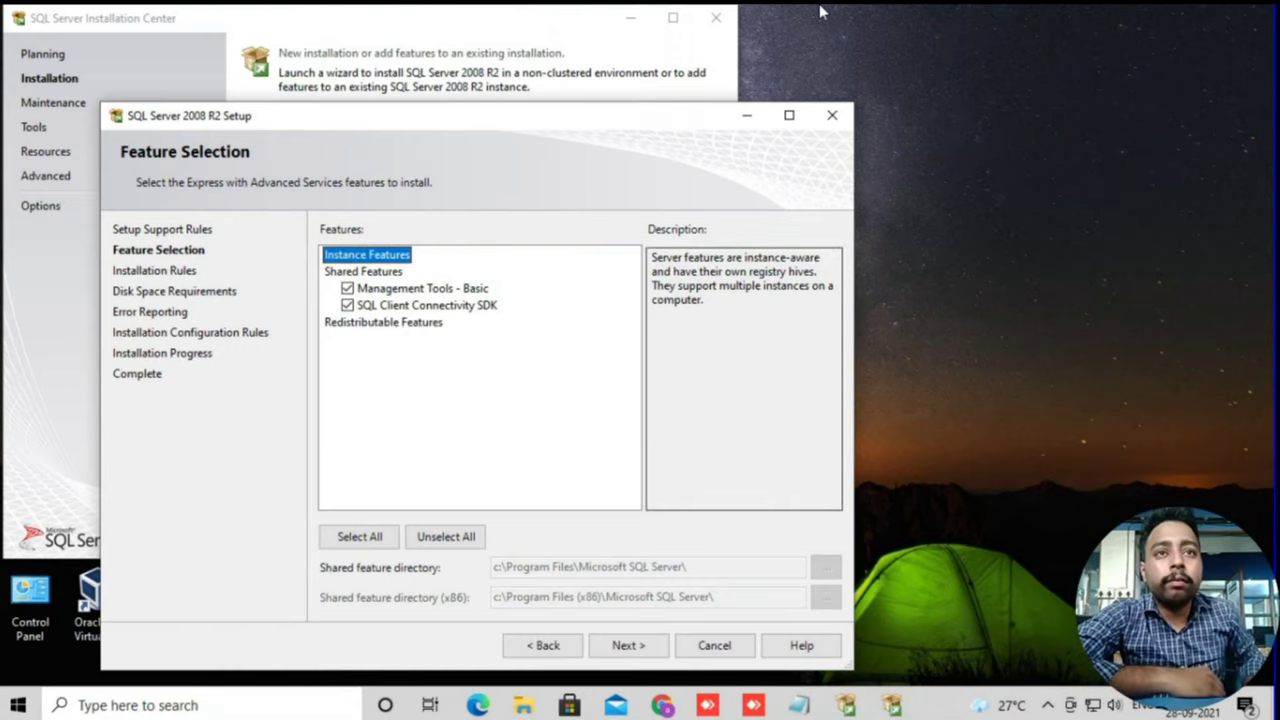
Step: Install the Management Tools - Basic and SQL Client Connectivity SDK features, leaving error reporting to Microsoft off
drag(621, 127, 615, 46)
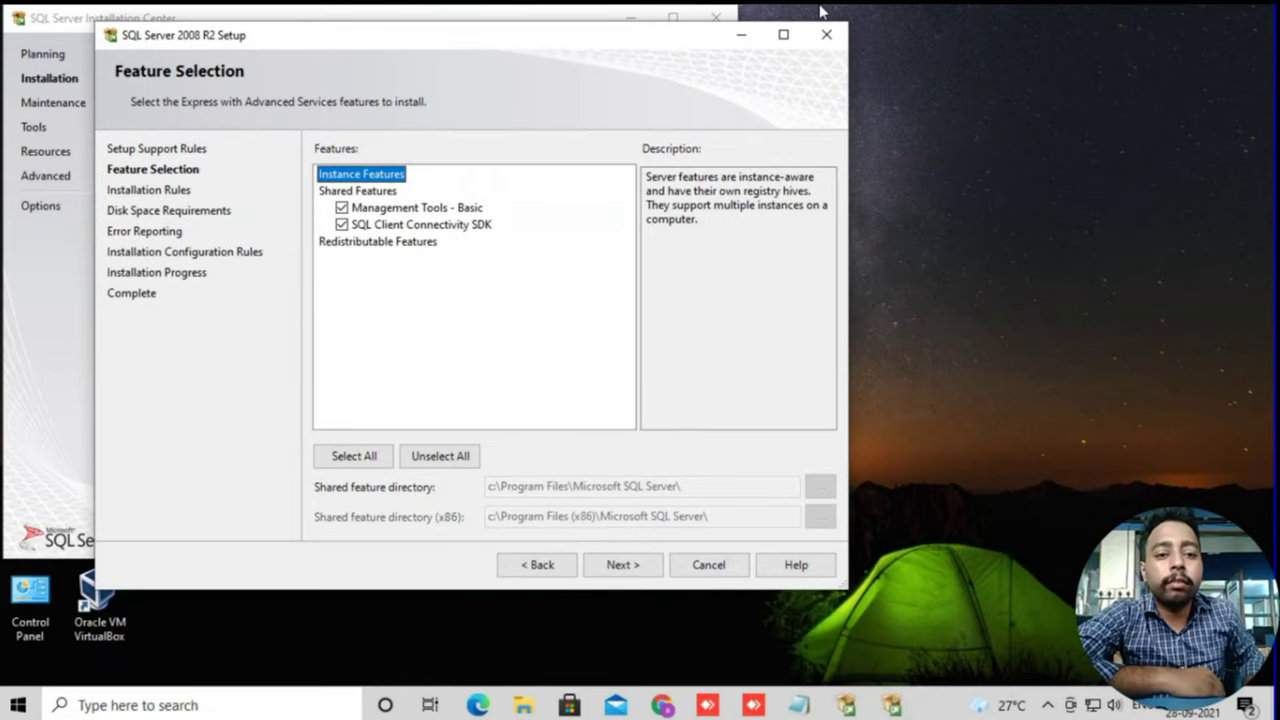
key(Return)
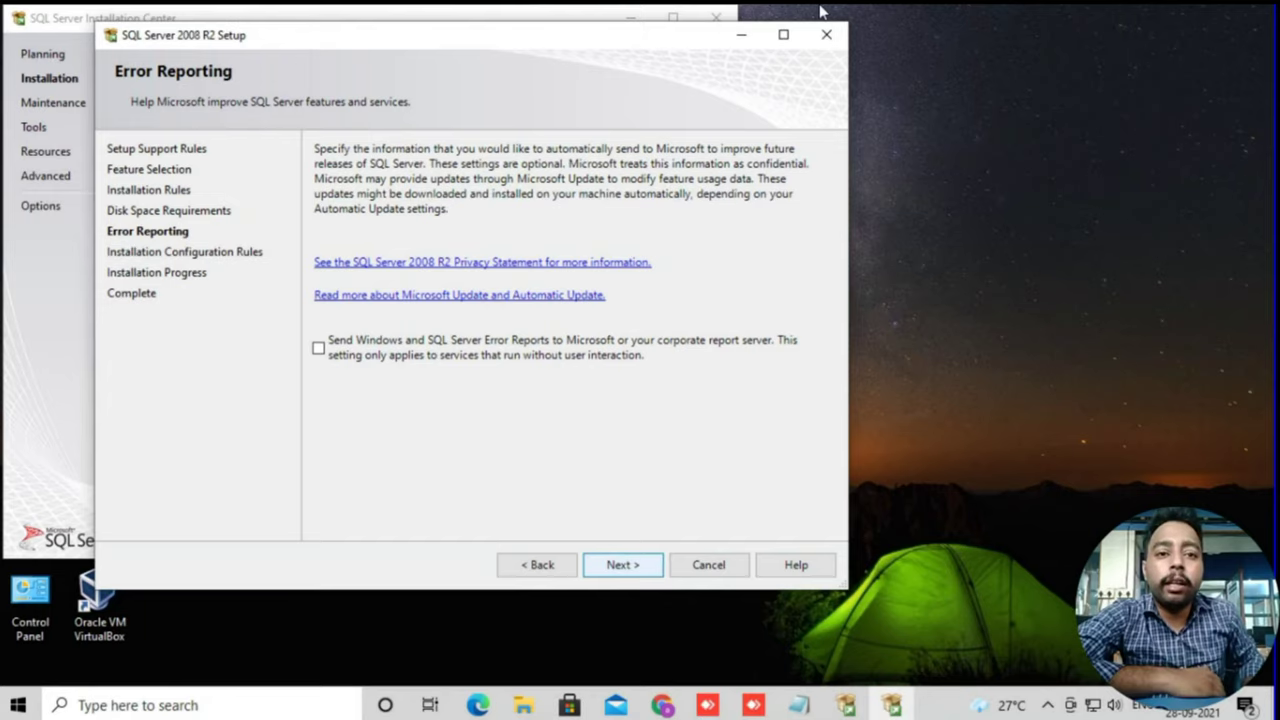
key(Return)
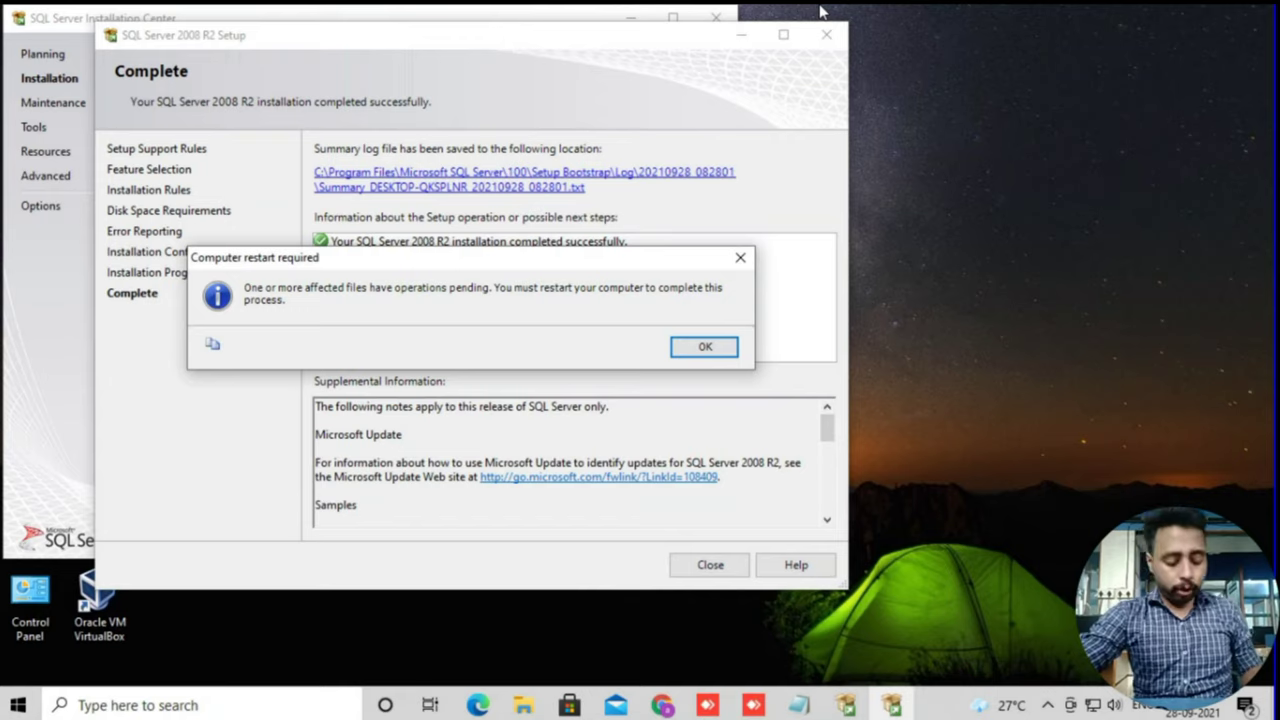
Step: Dismiss the restart notice and close both the completed setup wizard and the SQL Server Installation Center
drag(510, 262, 1220, 229)
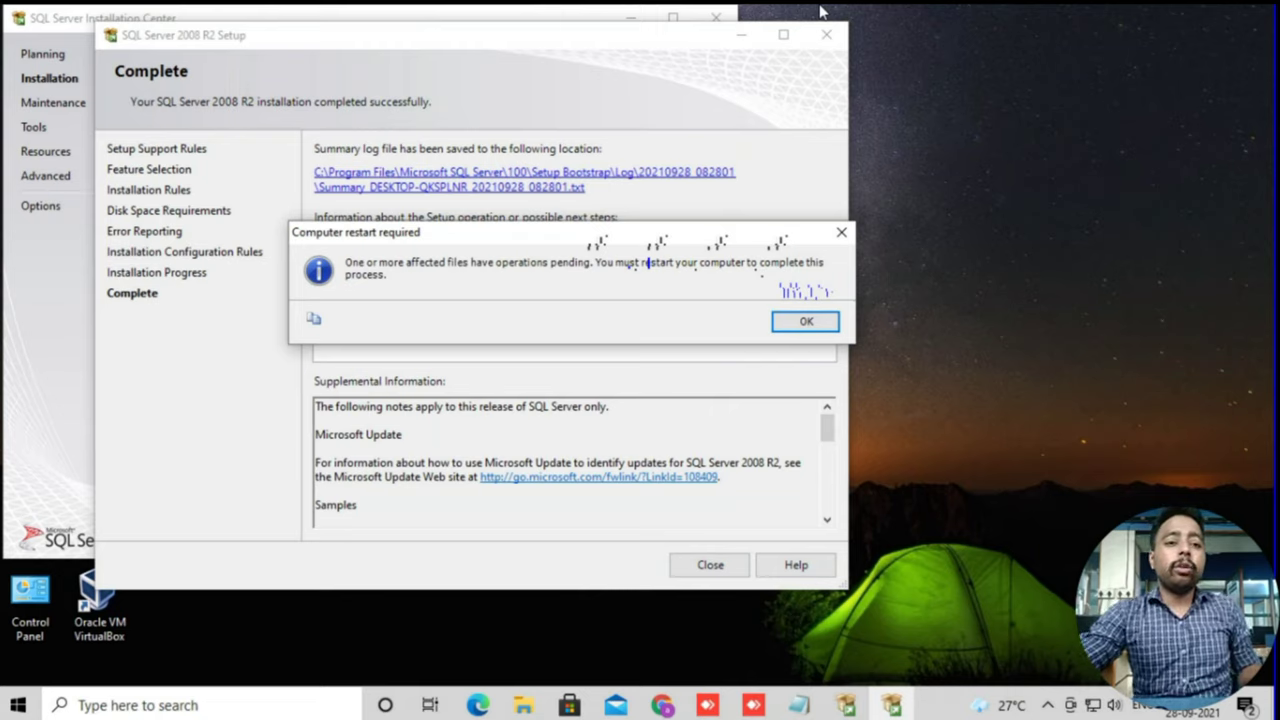
drag(557, 241, 492, 297)
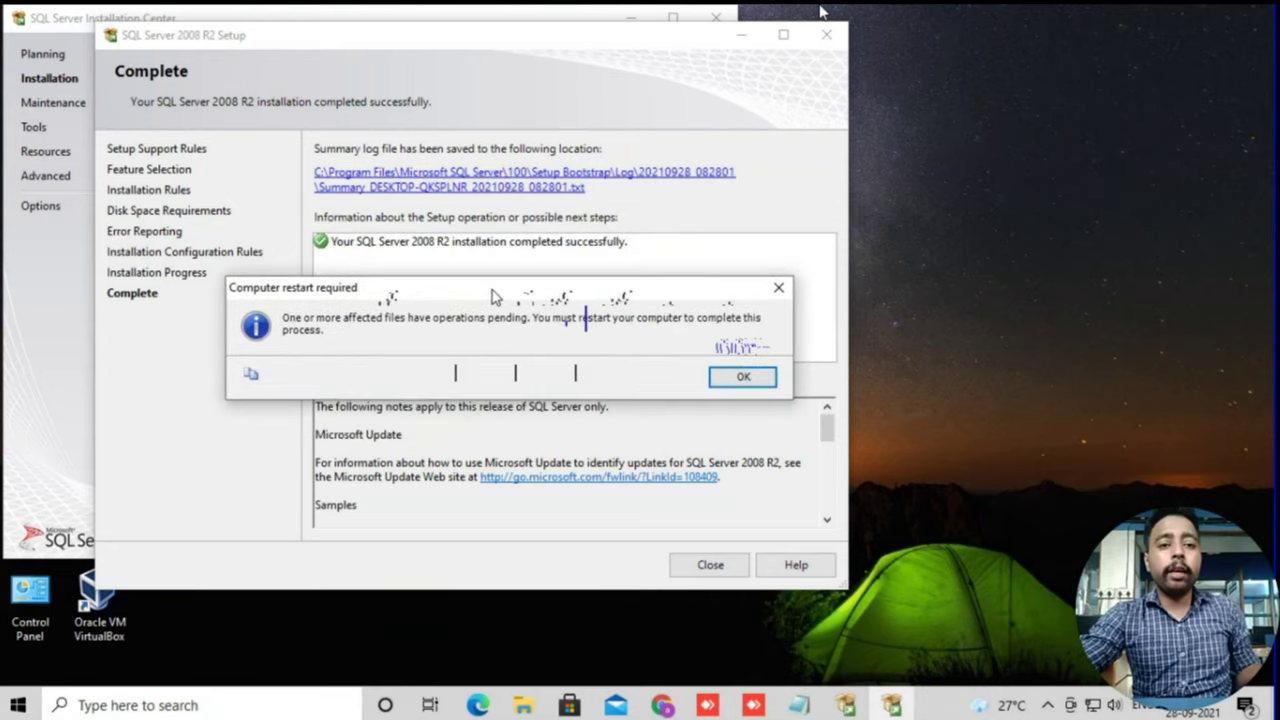
key(Return)
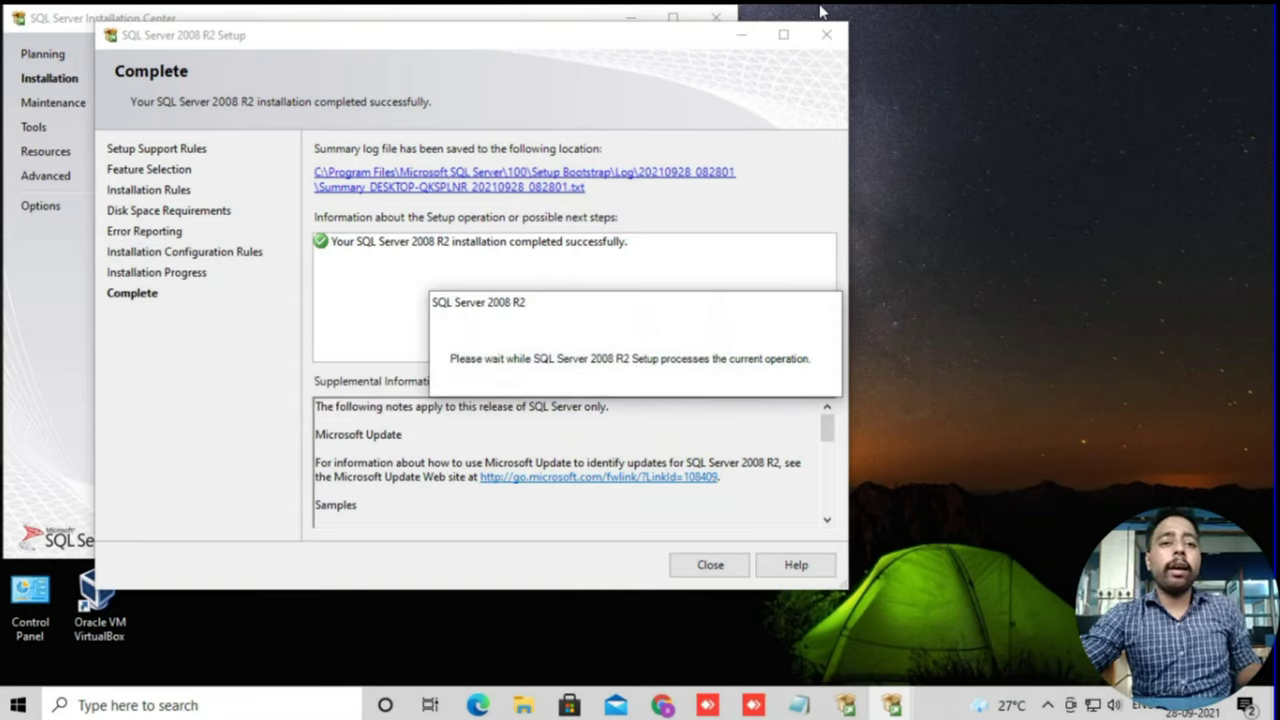
key(Return)
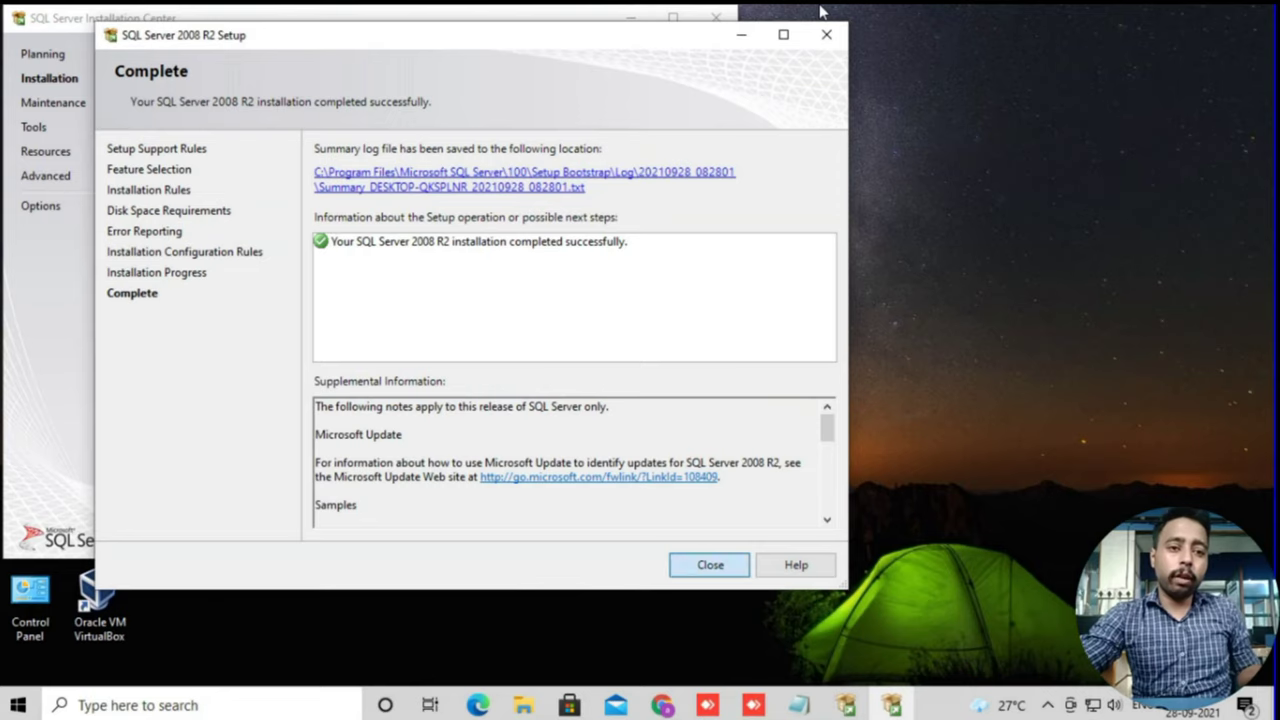
key(Return)
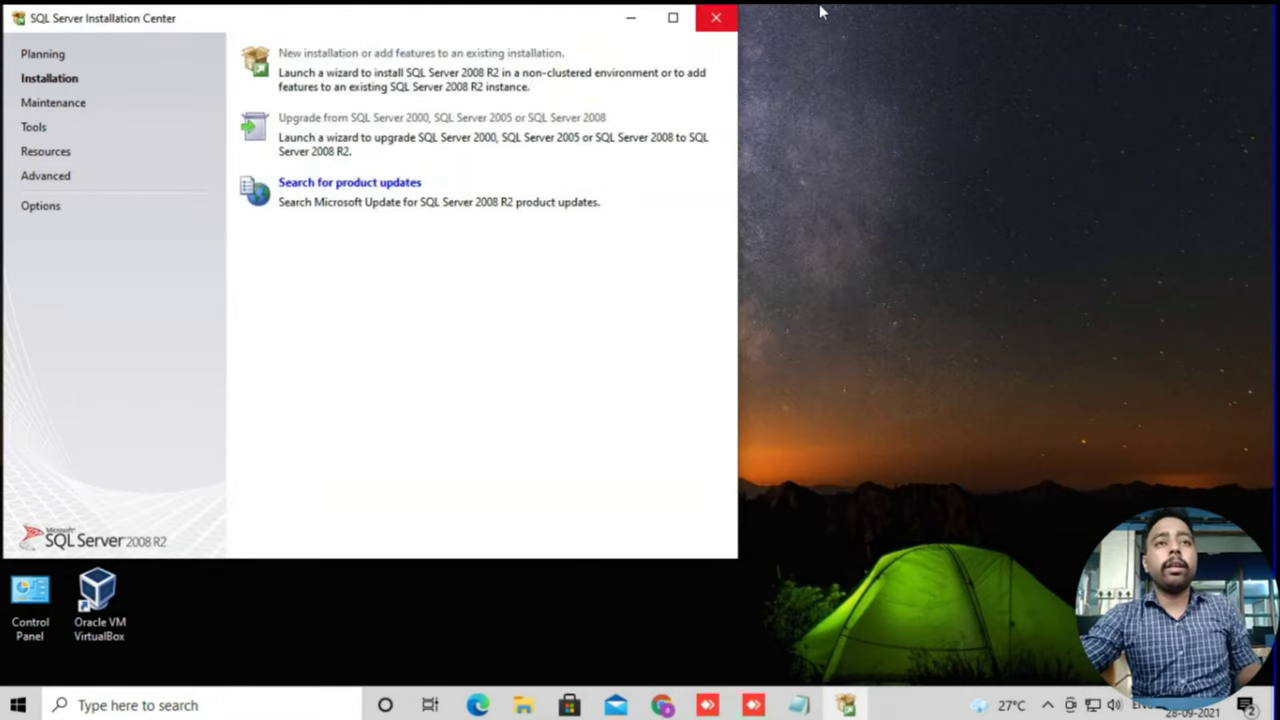
key(alt+F4)
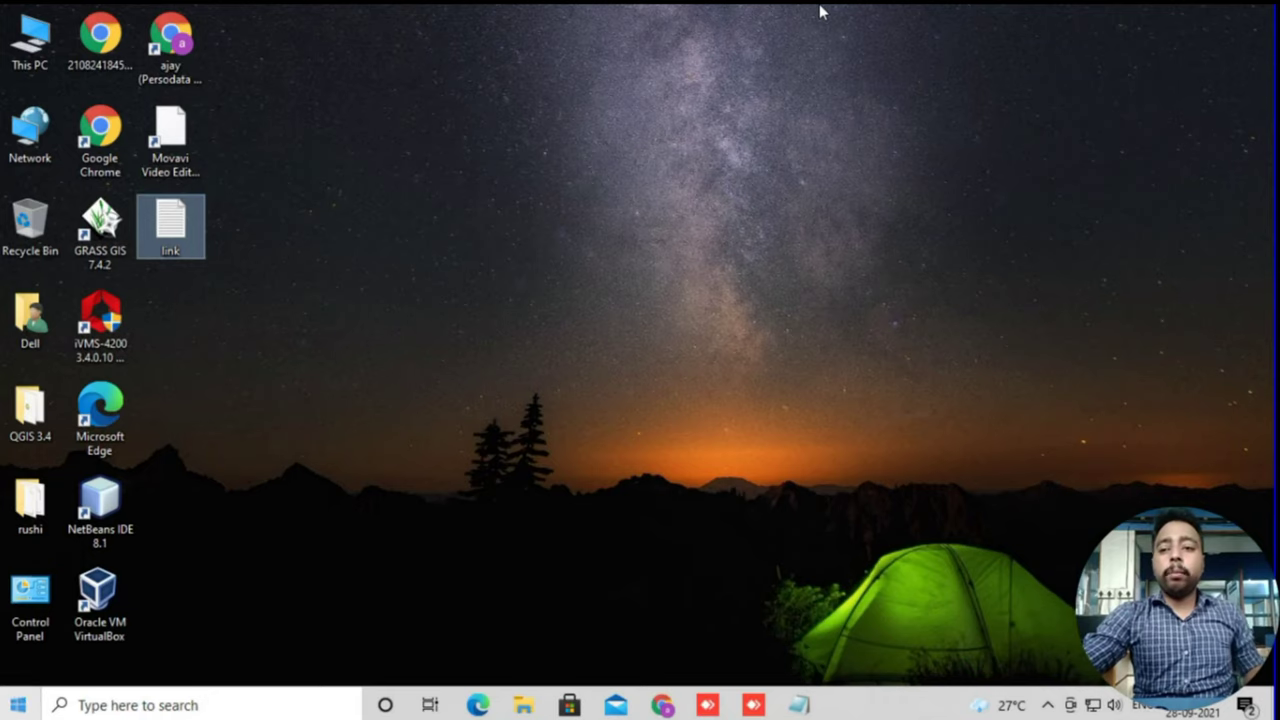
Step: Restart the computer to complete the pending installation operations
key(super+s)
key(super)
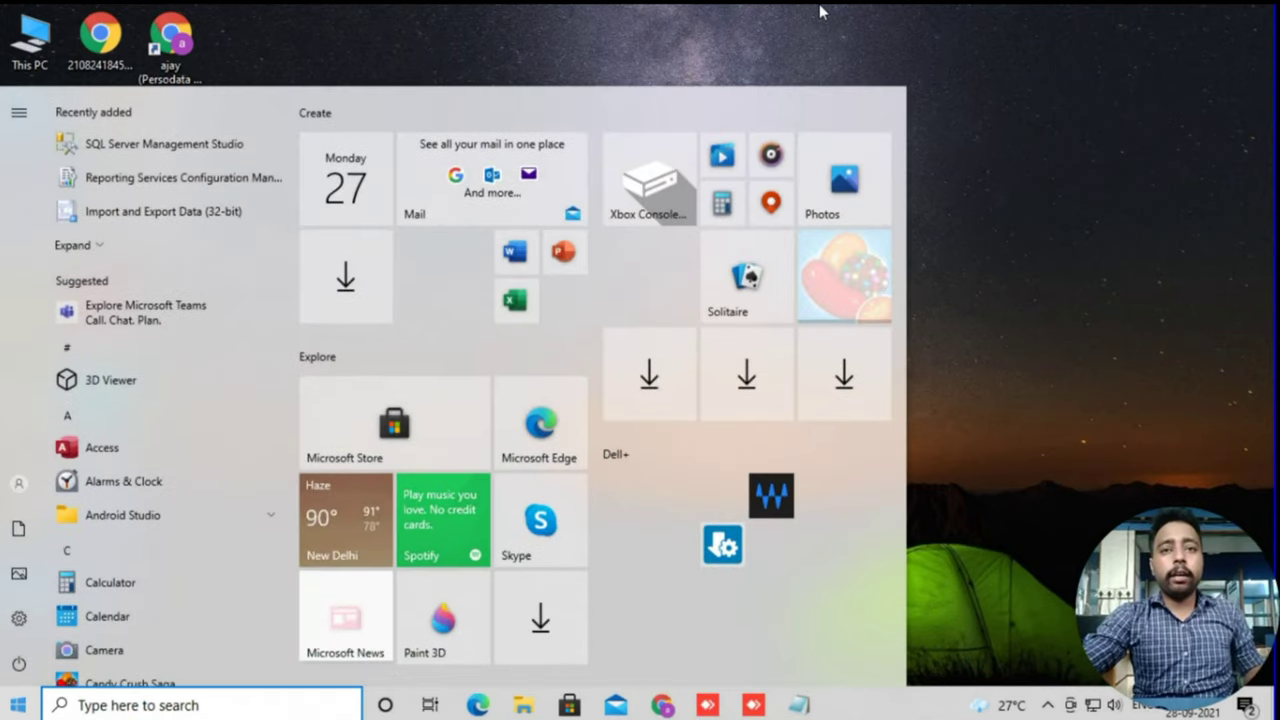
key(Tab)
key(Up)
key(Return)
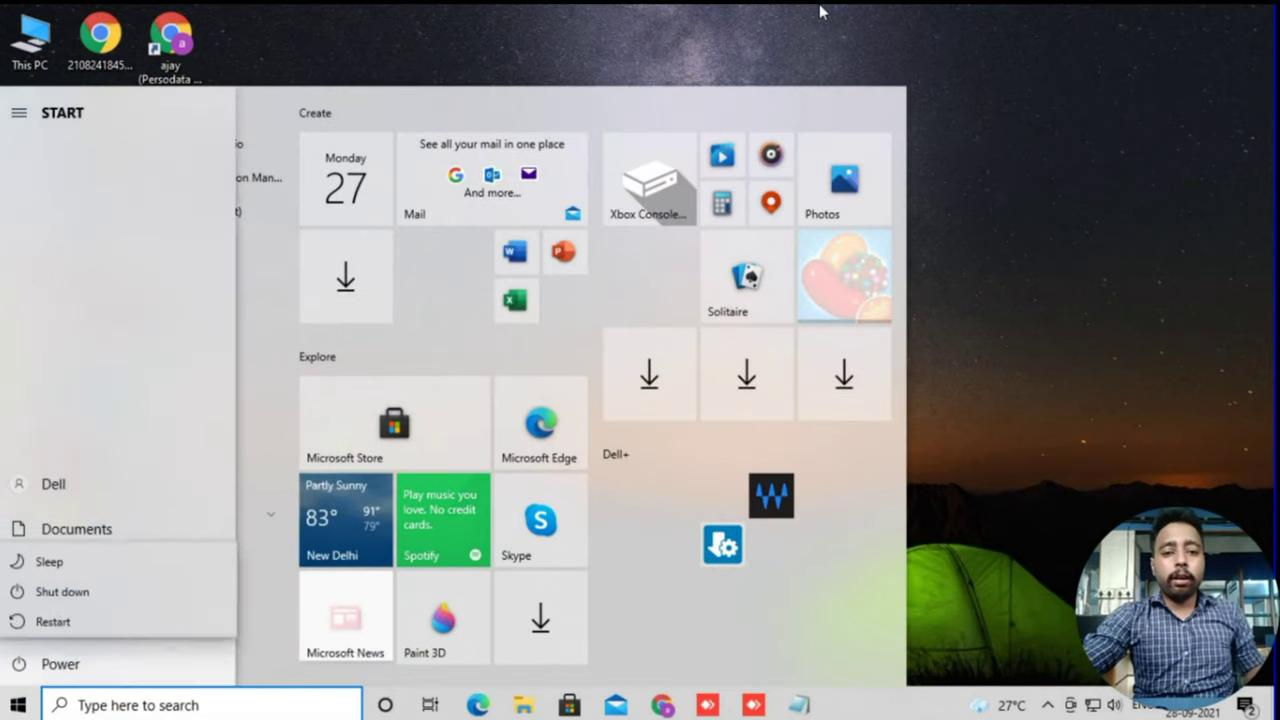
key(Up)
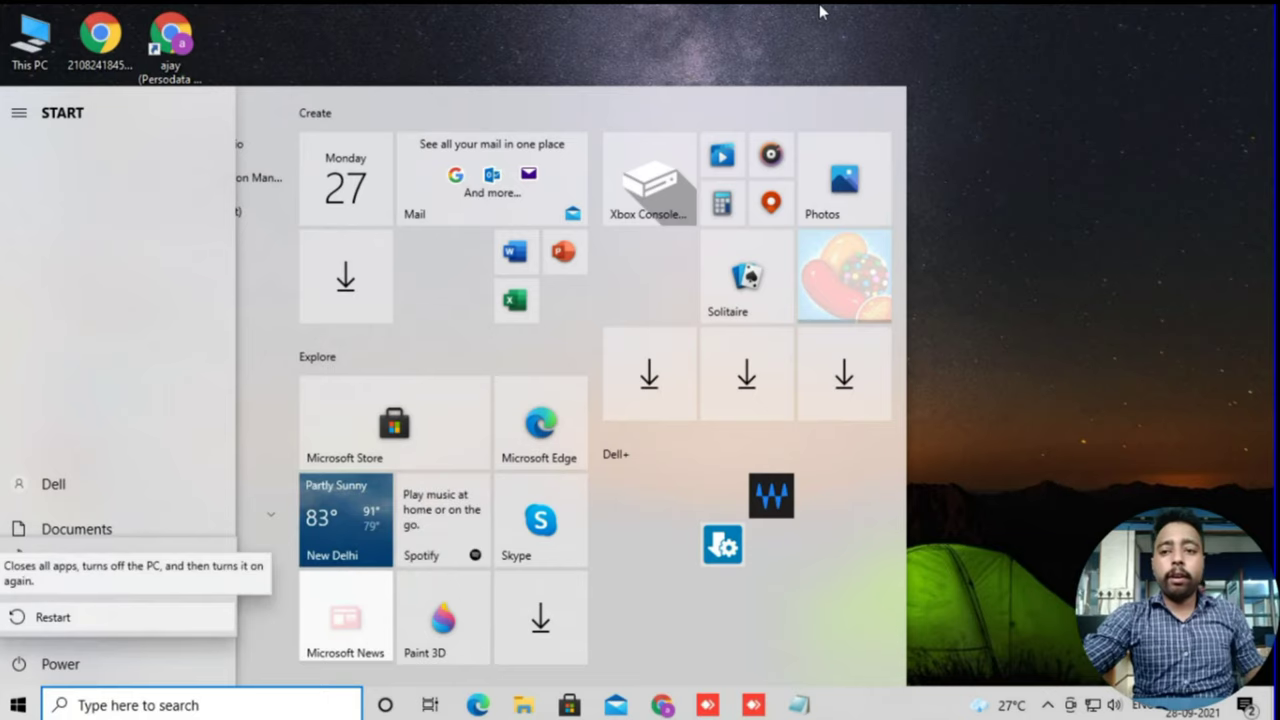
key(Escape)
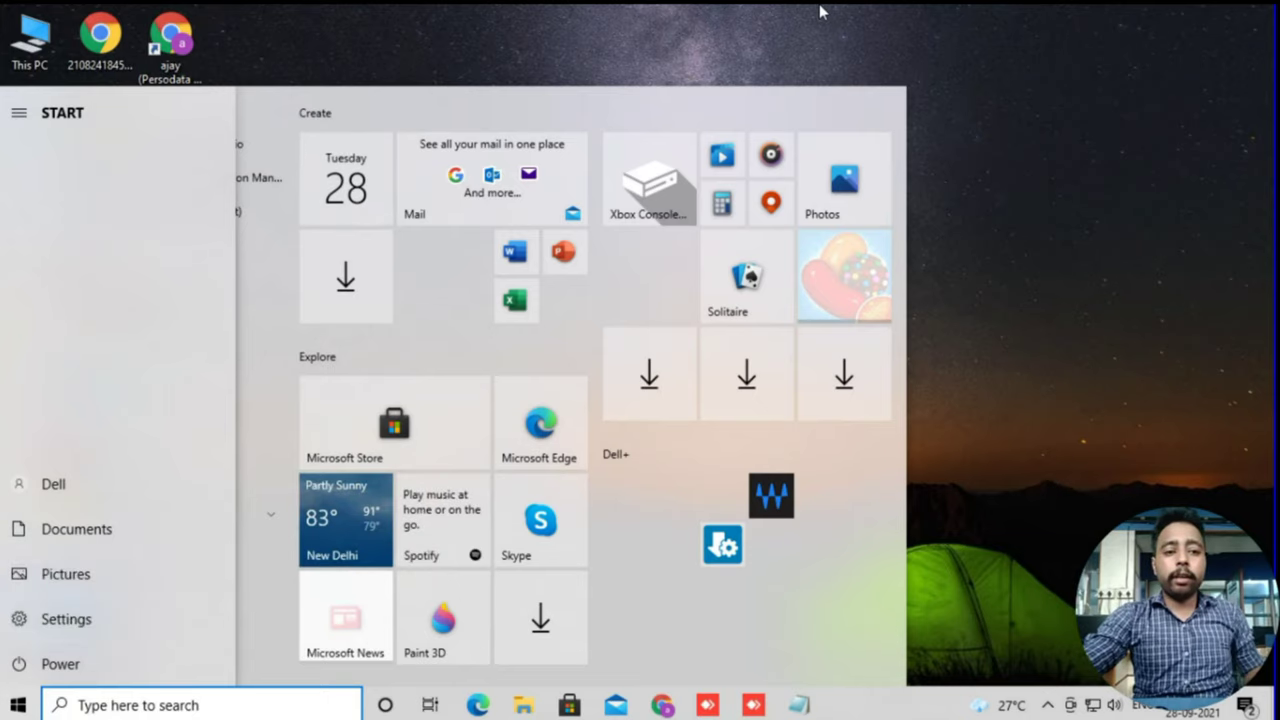
key(Escape)
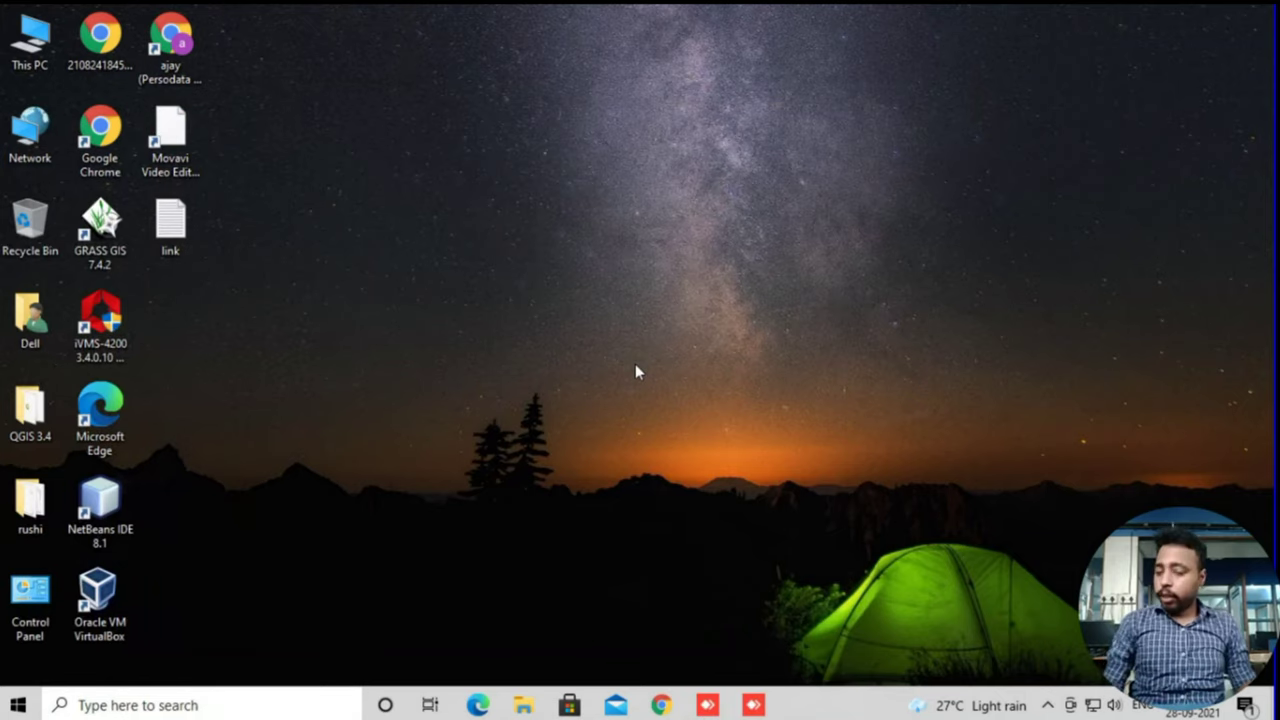
Step: Look through the recently added programs for the newly installed SQL Server tools
key(super)
key(Up)
key(Up)
key(Up)
key(Up)
key(Up)
key(Up)
key(Up)
key(Up)
key(Up)
key(Up)
key(Up)
key(Up)
key(Up)
key(Up)
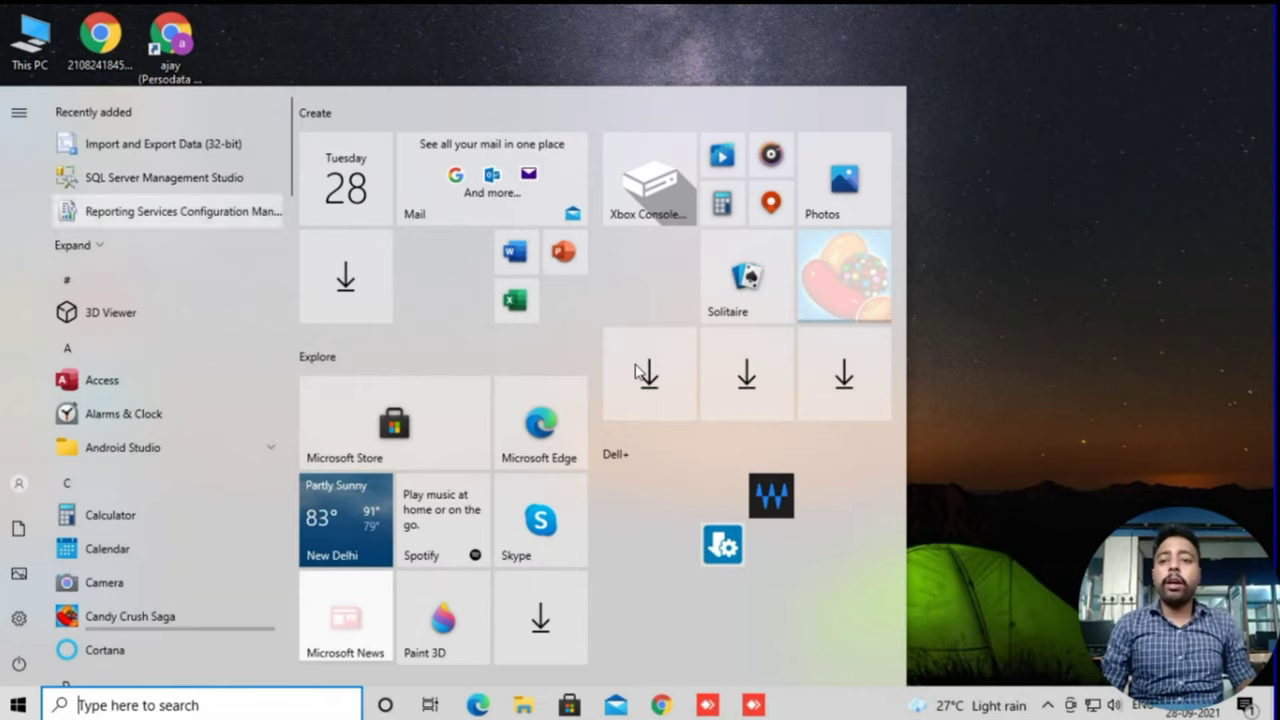
Step: Search Windows for "sql", open SQL Server Management Studio, and connect to the local SQLEXPRESS Database Engine with Windows Authentication
text(sql)
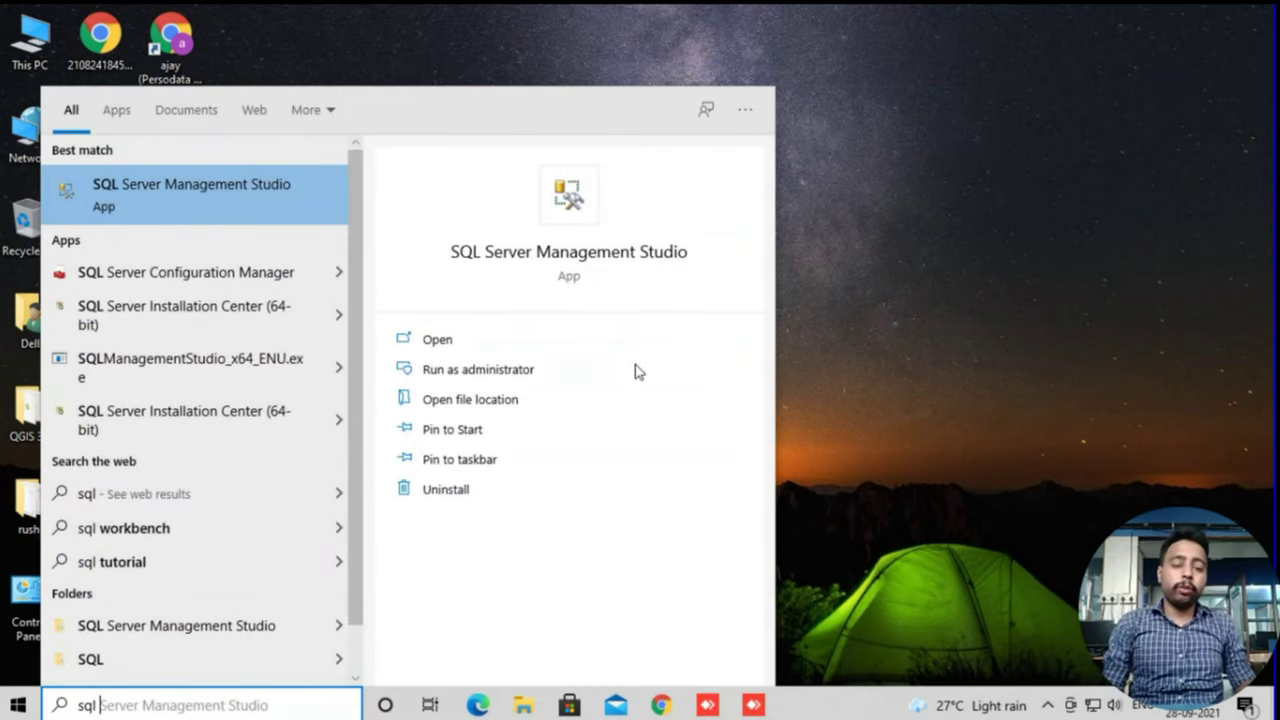
click(636, 370)
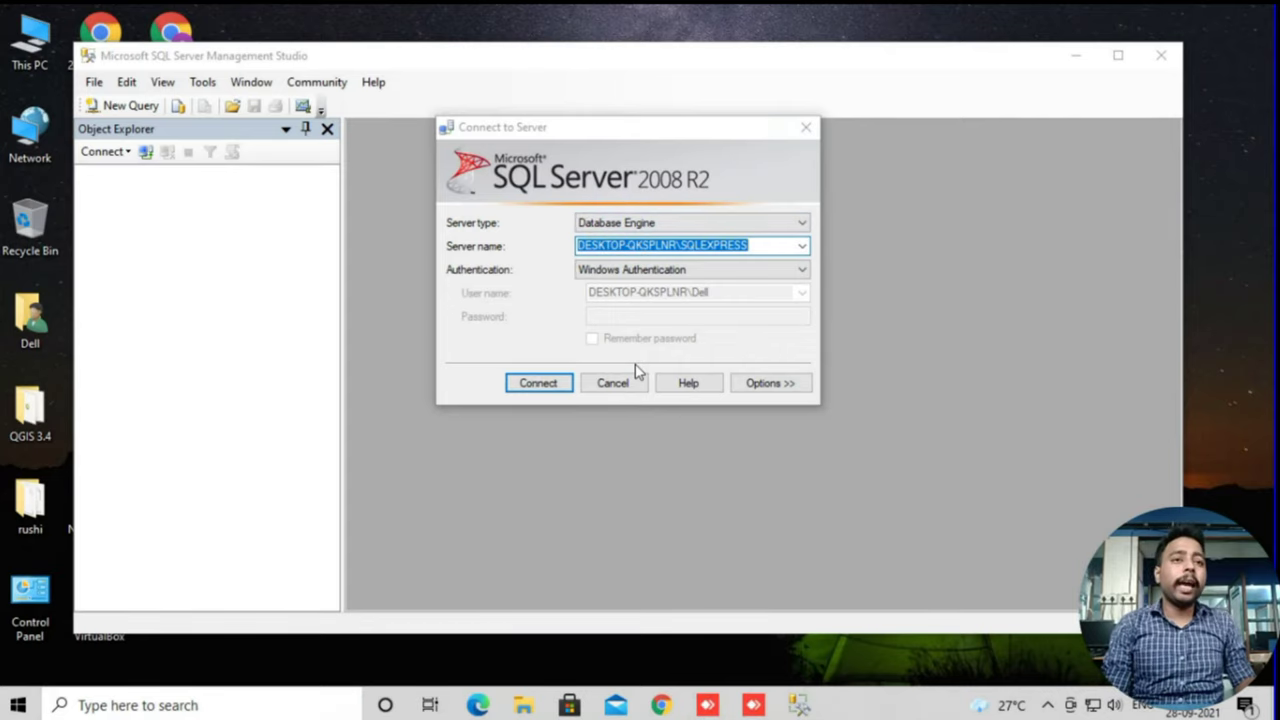
key(Return)
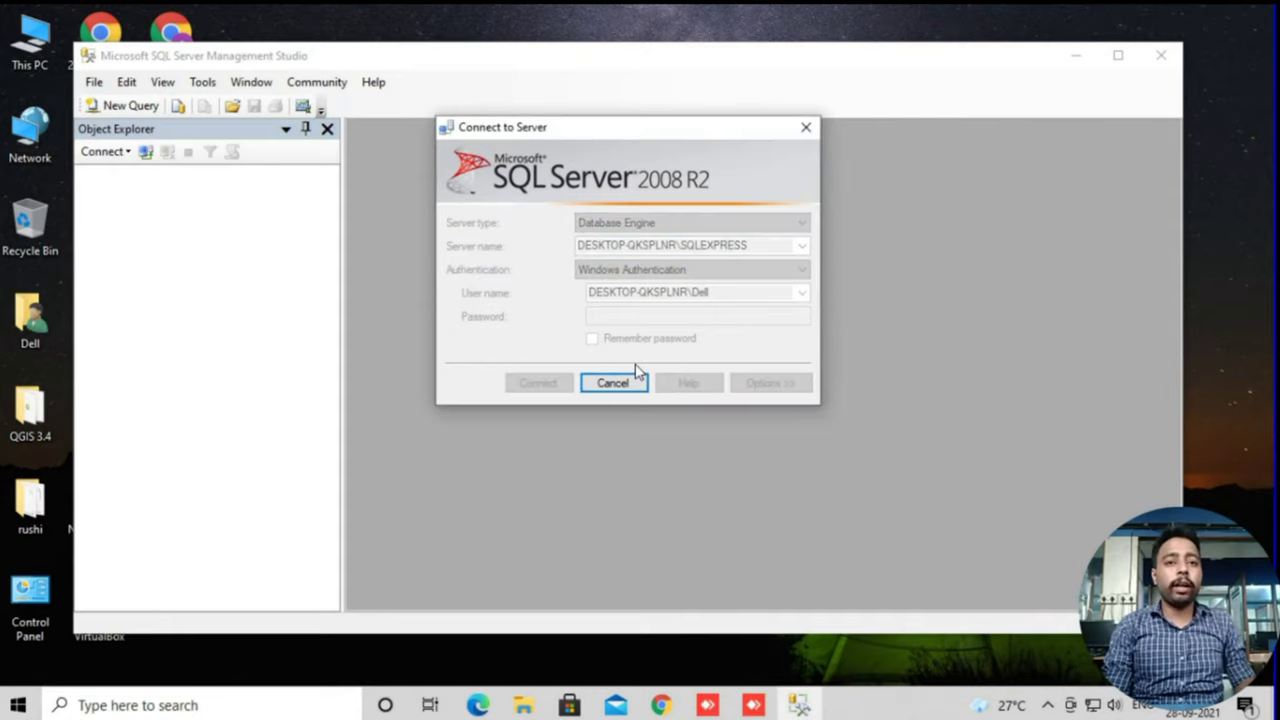